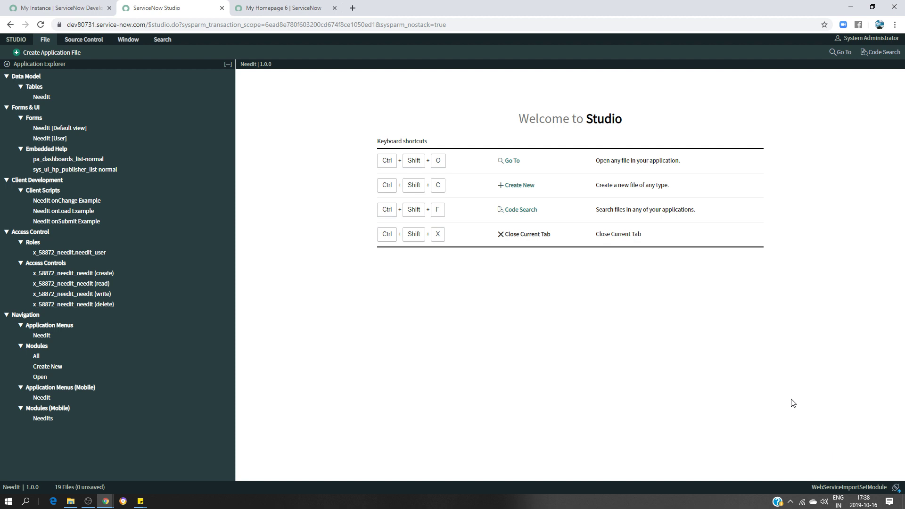
Create a new Import Set Web Service application file from Inbound Integrations
{"action": "left_click", "coordinate": [65, 55]}
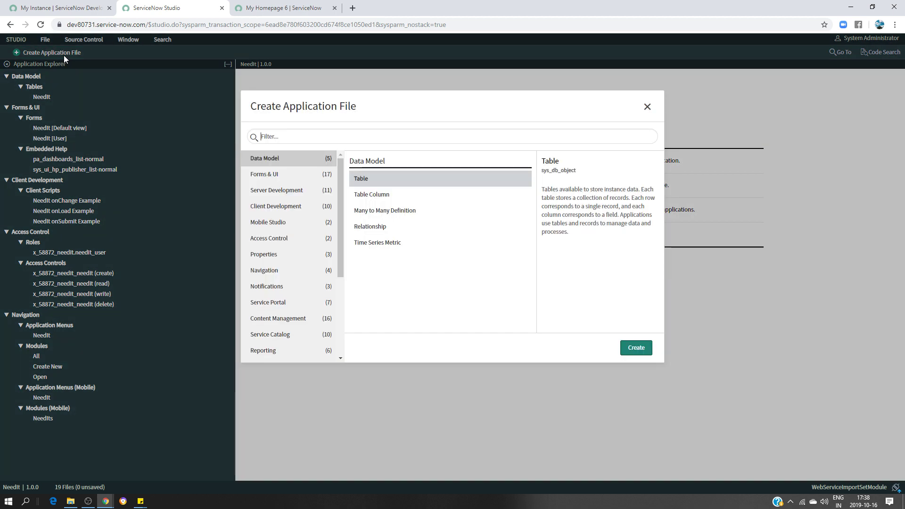
{"action": "left_click", "coordinate": [647, 106]}
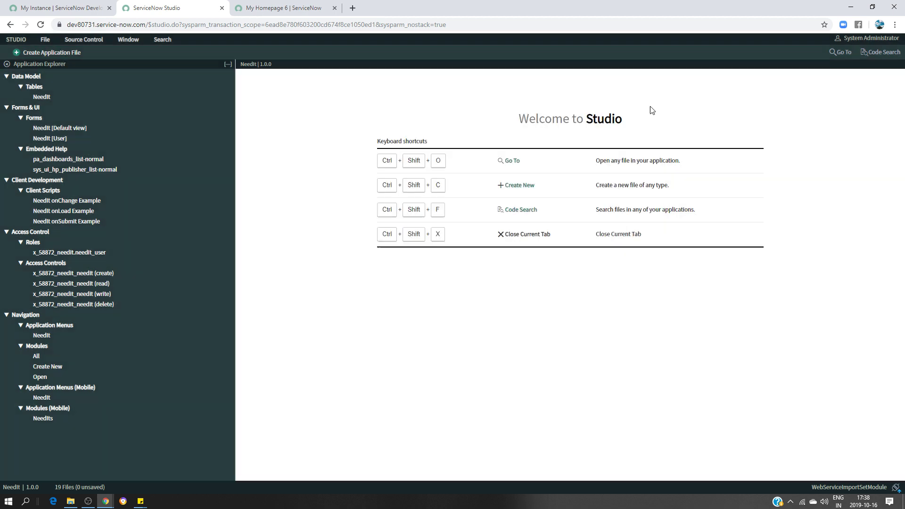
{"action": "left_click", "coordinate": [95, 41]}
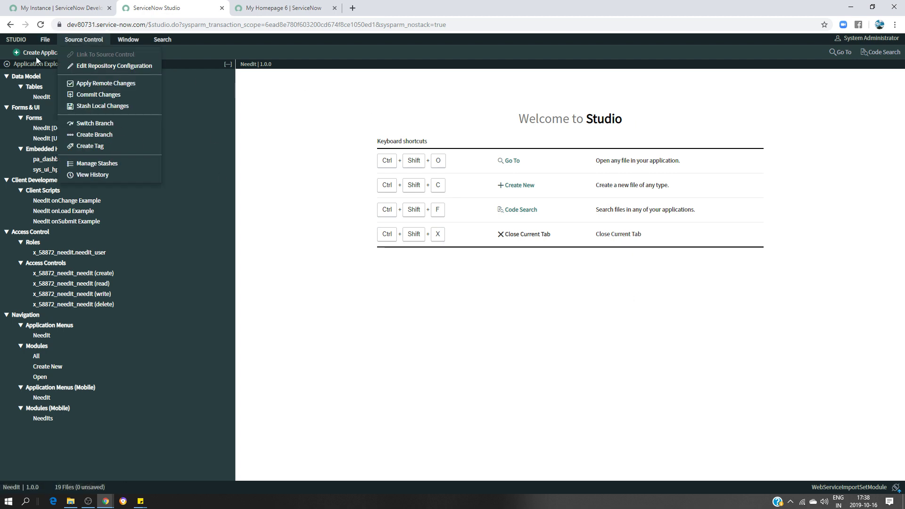
{"action": "left_click", "coordinate": [45, 39]}
{"action": "left_click", "coordinate": [27, 56]}
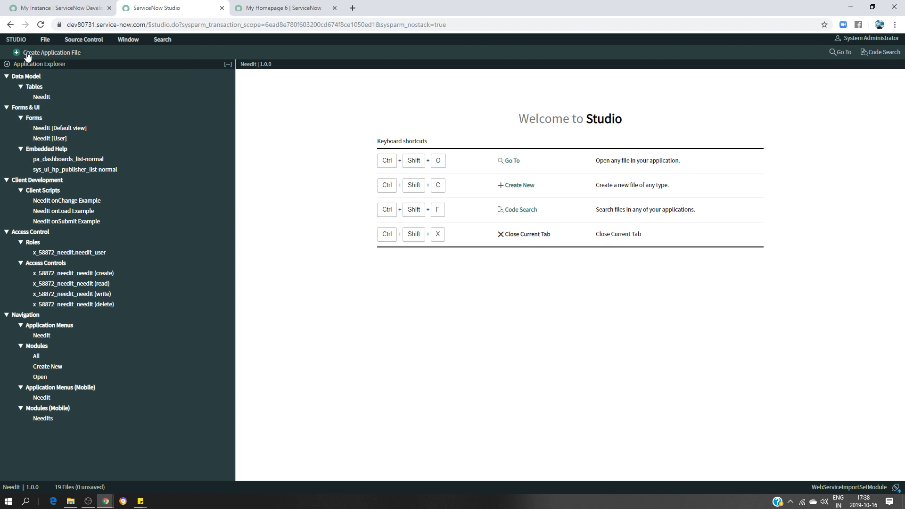
{"action": "scroll", "coordinate": [294, 263], "scroll_direction": "down", "scroll_amount": 2}
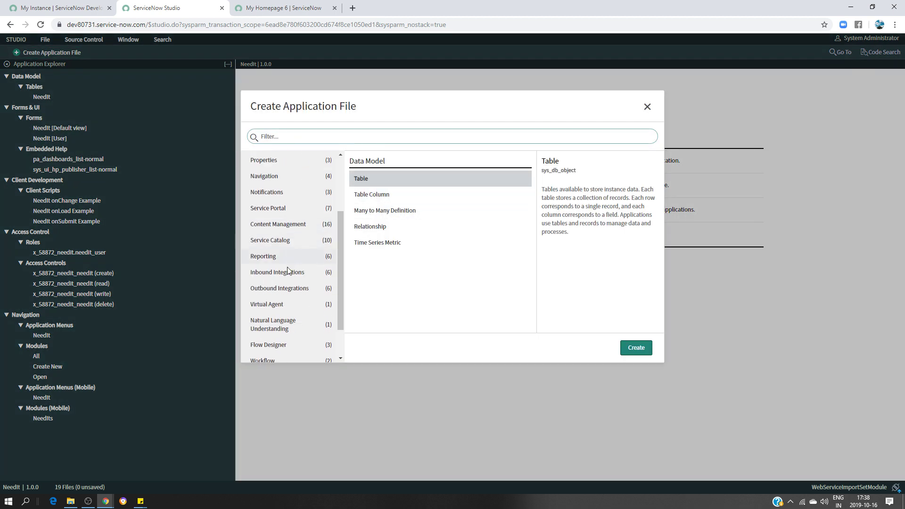
{"action": "left_click", "coordinate": [288, 271]}
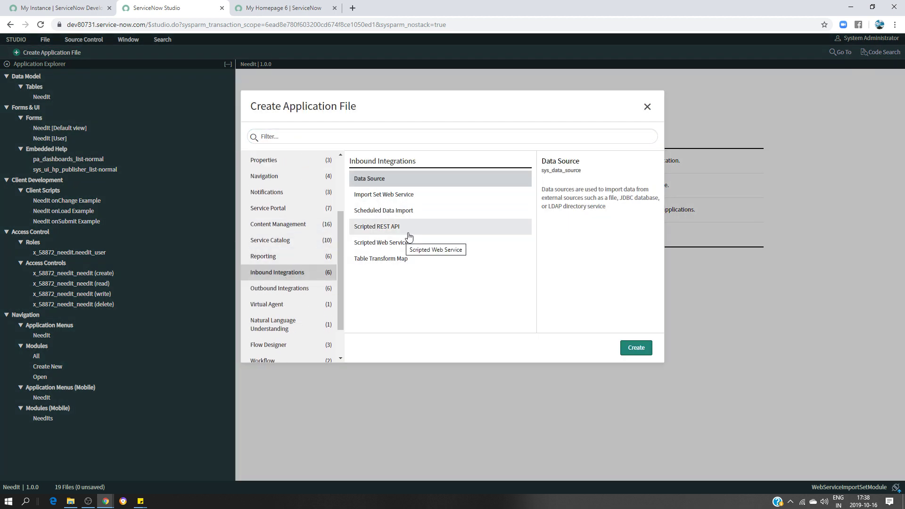
{"action": "left_click", "coordinate": [411, 198]}
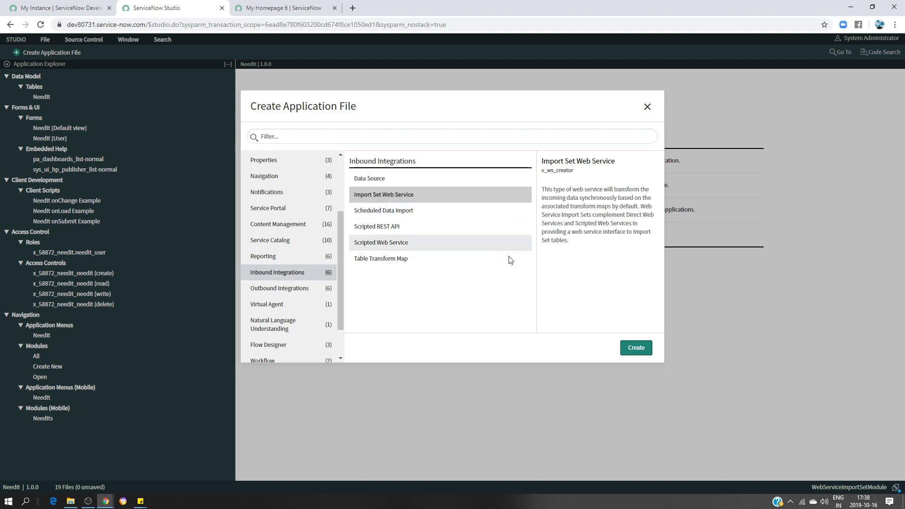
{"action": "left_click", "coordinate": [634, 346]}
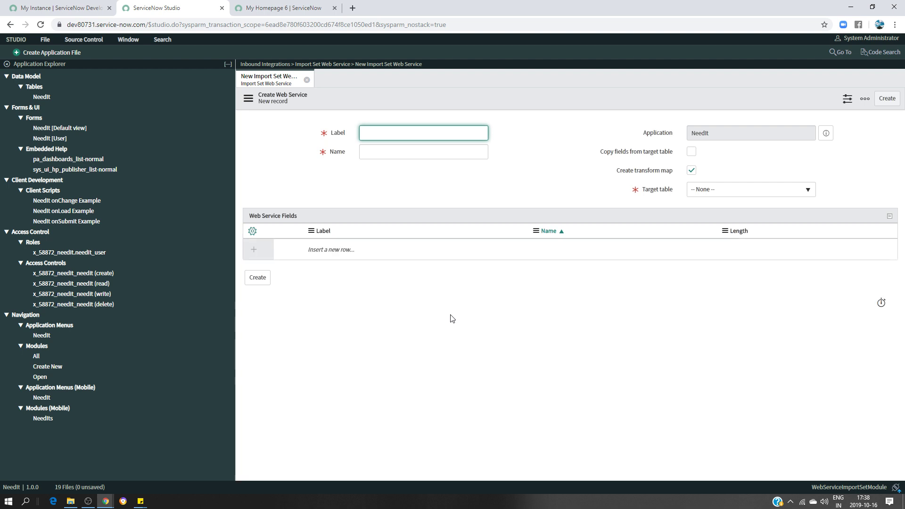
Create the 'NeedIt Import Set Rest' web service targeting the NeedIt table, copying its fields
{"action": "type", "text": "NeedIt Impor"}
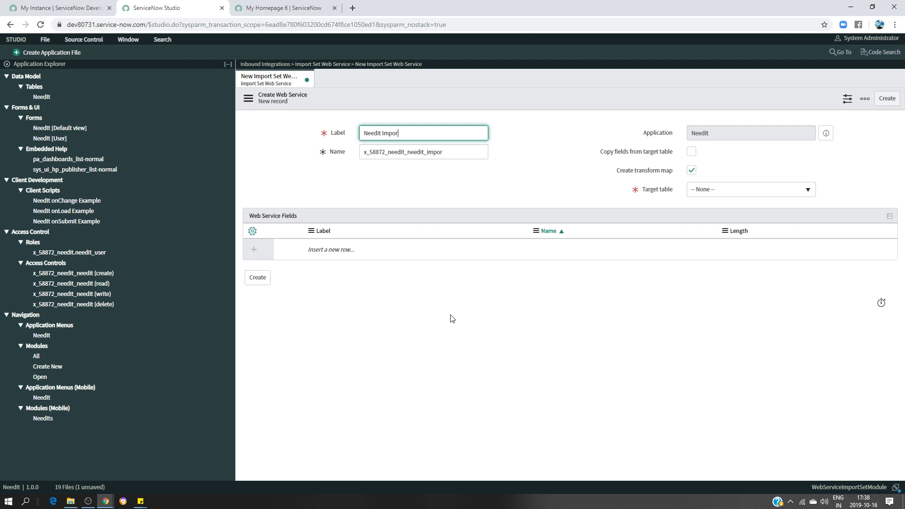
{"action": "type", "text": "t Set Rest"}
{"action": "left_click", "coordinate": [790, 198]}
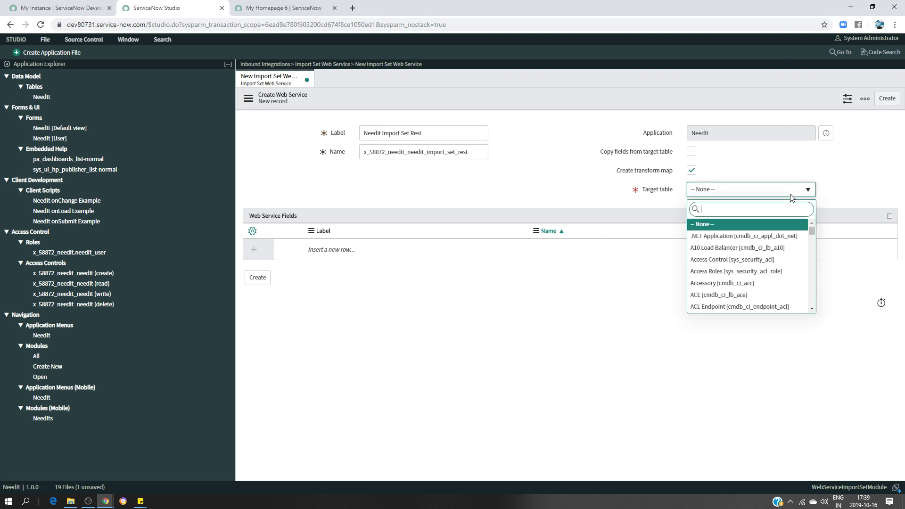
{"action": "type", "text": "need"}
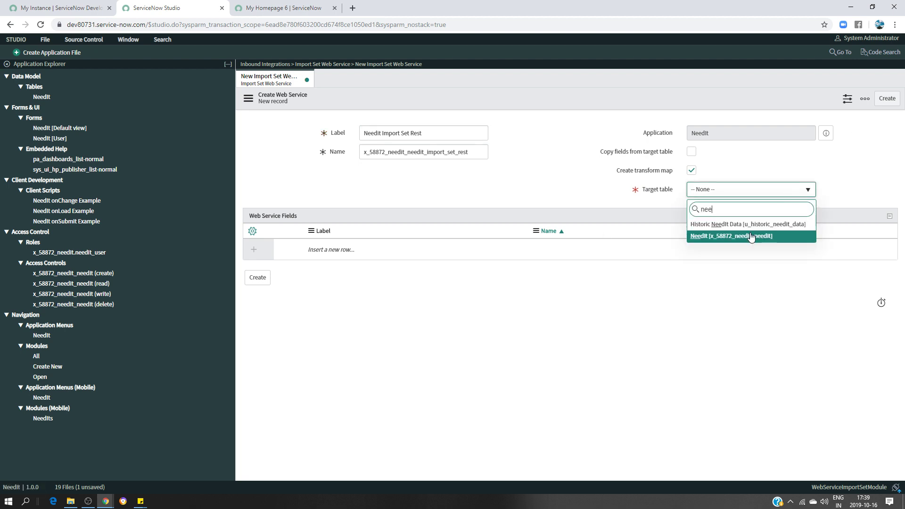
{"action": "left_click", "coordinate": [749, 236]}
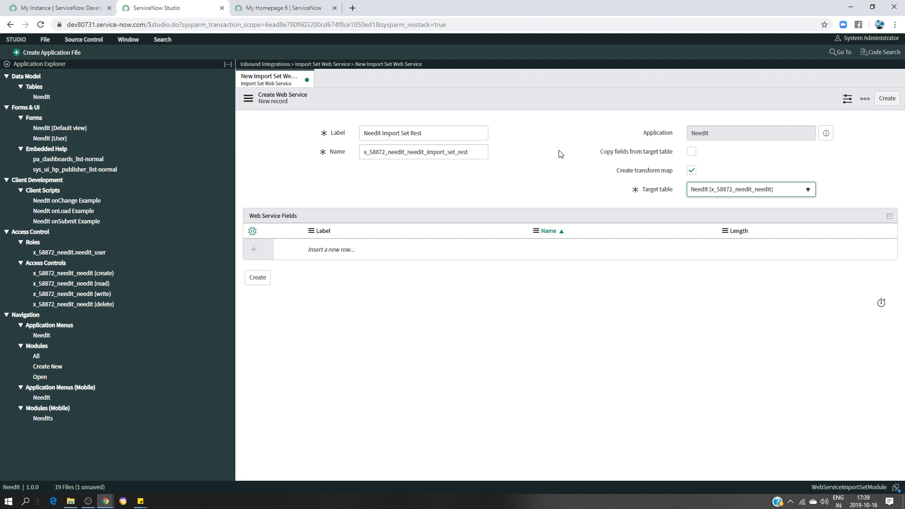
{"action": "left_click", "coordinate": [689, 152]}
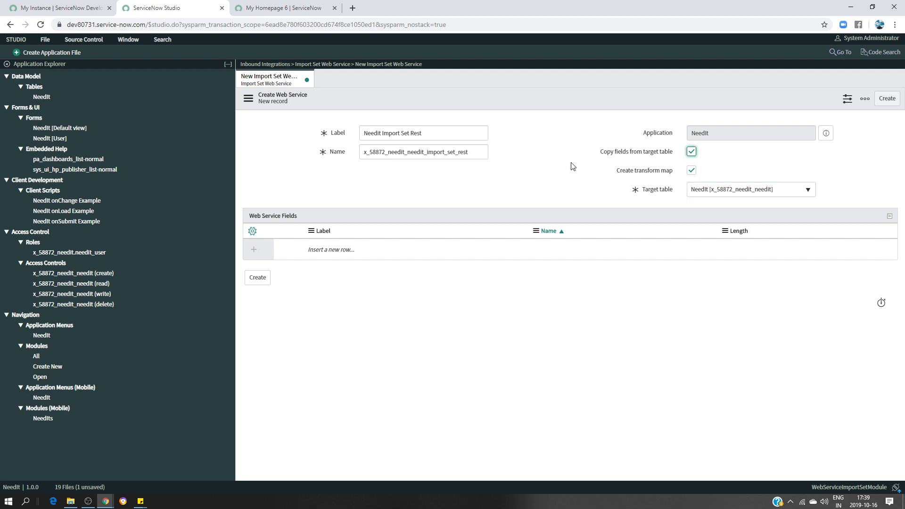
{"action": "left_click", "coordinate": [264, 278]}
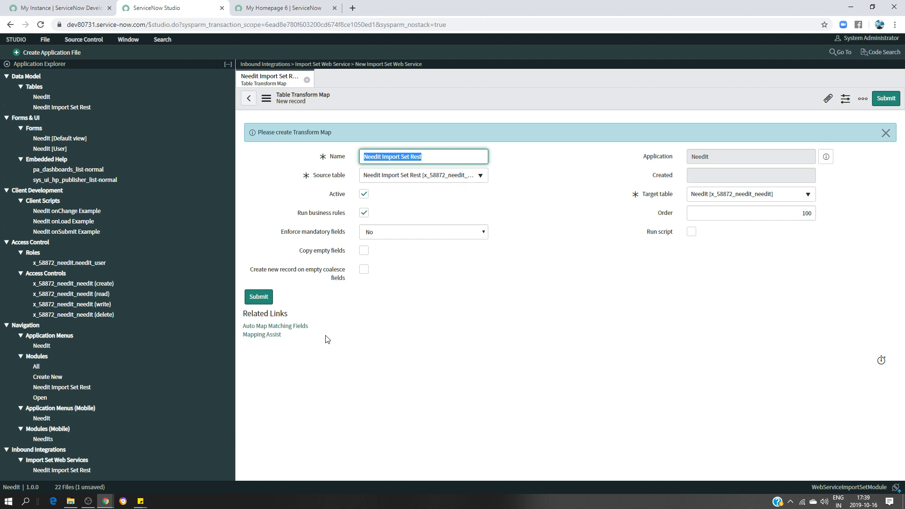
Auto-map matching fields, generating 55 field maps such as u_expected_start to expected_start
{"action": "left_click", "coordinate": [299, 326]}
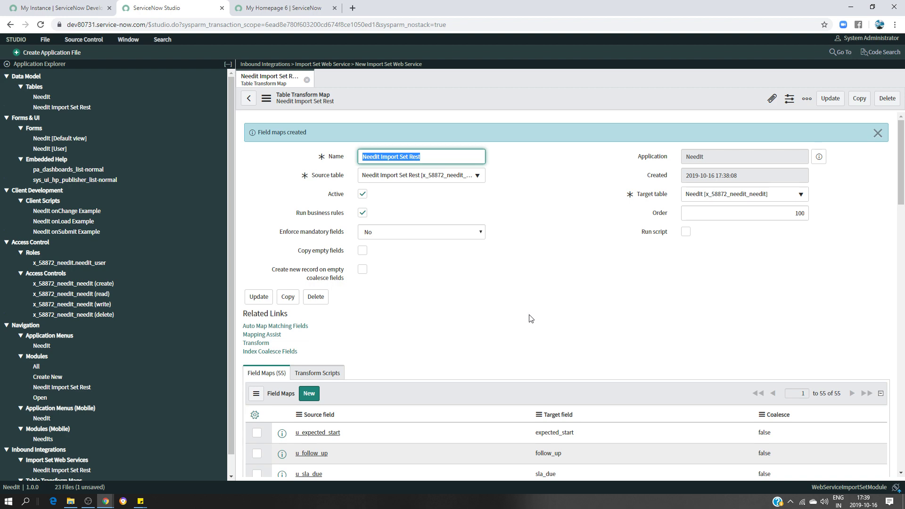
{"action": "scroll", "coordinate": [530, 317], "scroll_direction": "down", "scroll_amount": 8}
{"action": "scroll", "coordinate": [384, 271], "scroll_direction": "up", "scroll_amount": 5}
Filter the navigator for 'system web' and open the NeedIt Import Set Rest web service
{"action": "left_click", "coordinate": [292, 7]}
{"action": "left_click", "coordinate": [64, 70]}
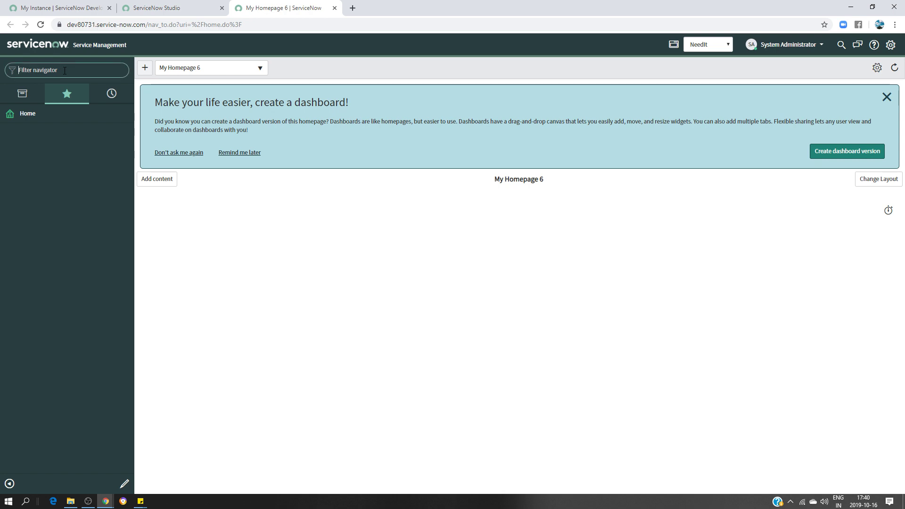
{"action": "type", "text": "syste"}
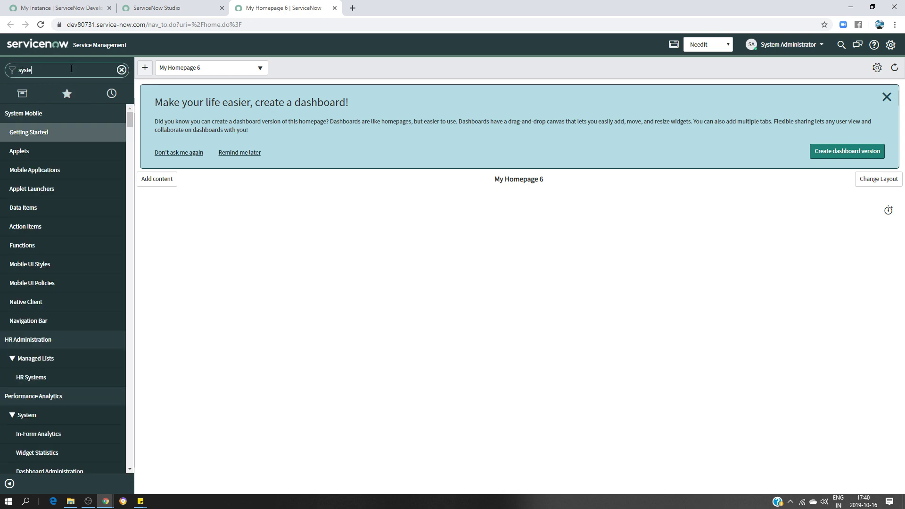
{"action": "type", "text": "m web"}
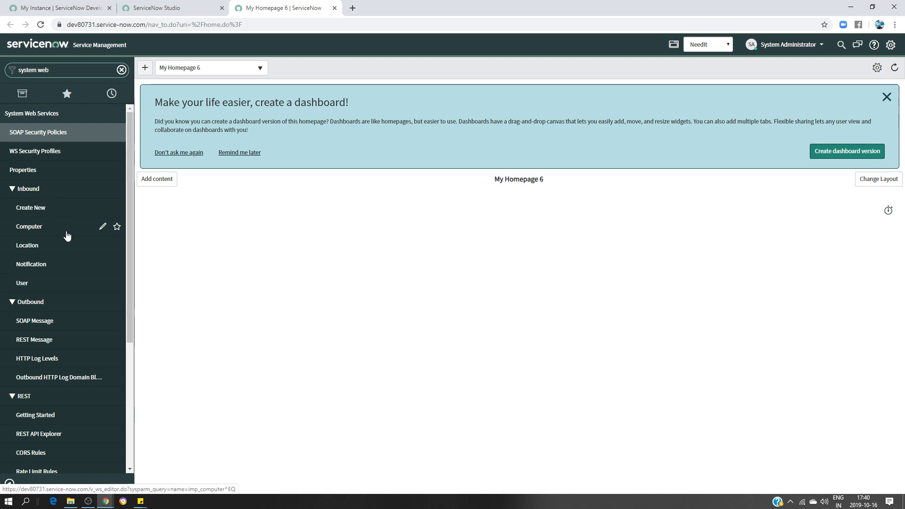
{"action": "left_click", "coordinate": [44, 23]}
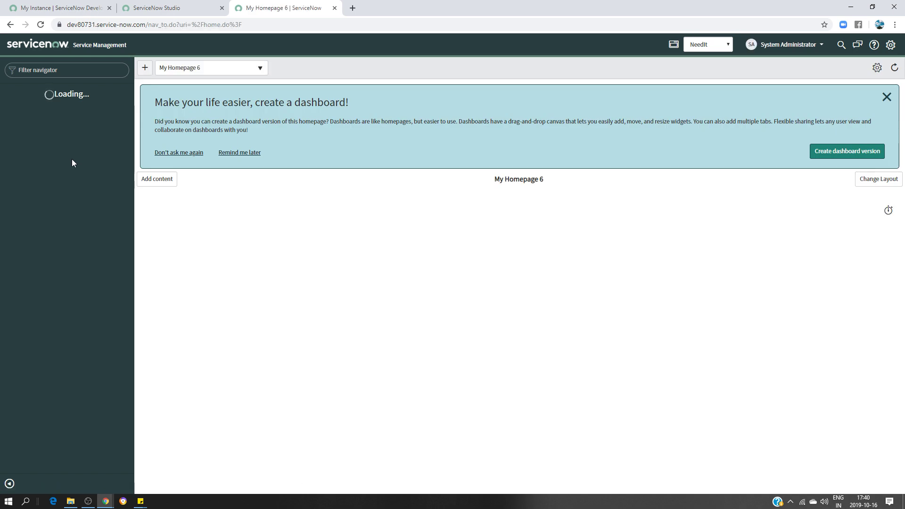
{"action": "left_click", "coordinate": [57, 71]}
{"action": "type", "text": "system"}
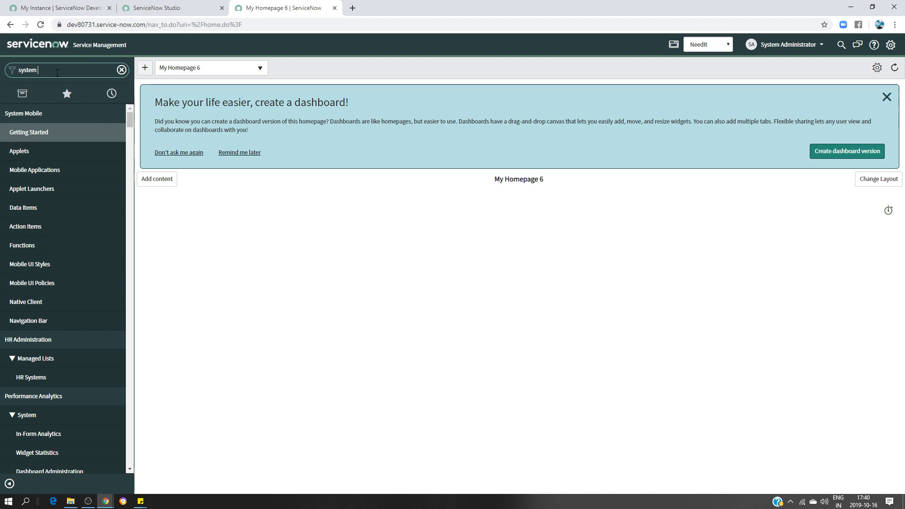
{"action": "type", "text": " web"}
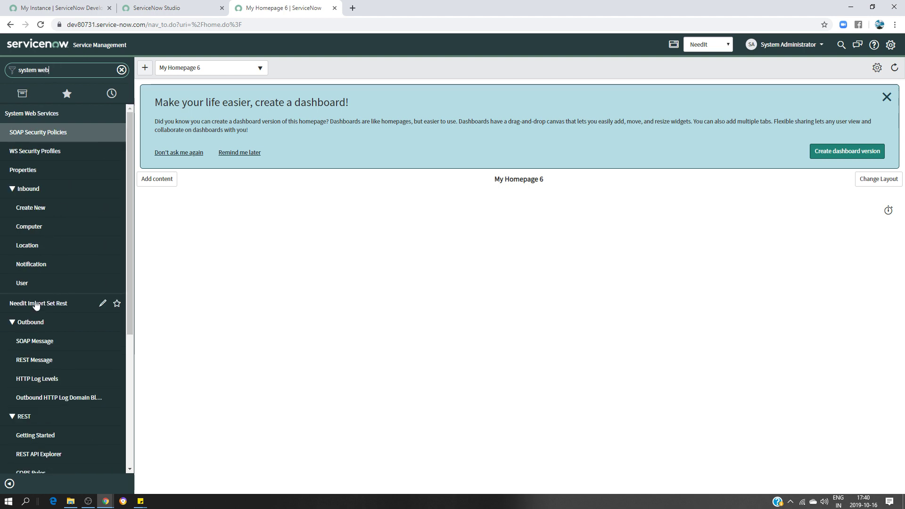
{"action": "left_click", "coordinate": [71, 307]}
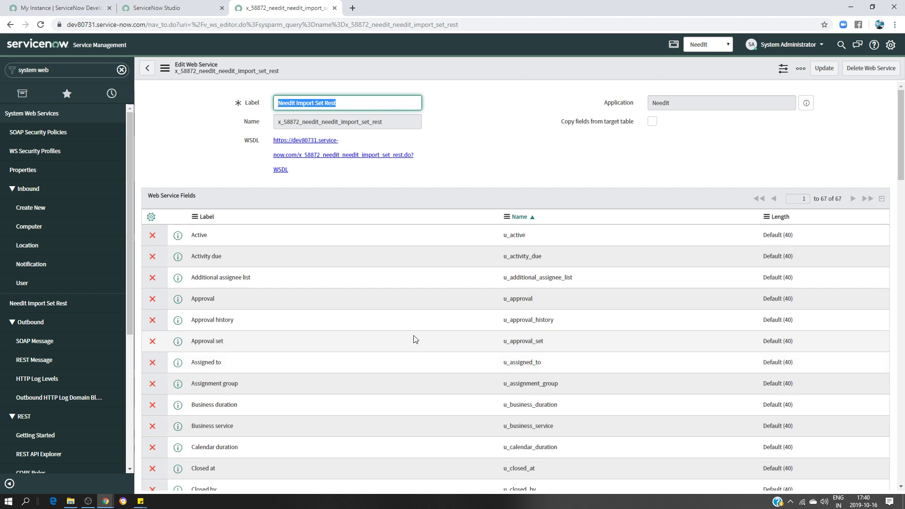
Scroll to the Import Set API POST request for the NeedIt Import Set Rest staging table
{"action": "scroll", "coordinate": [414, 339], "scroll_direction": "down", "scroll_amount": 20}
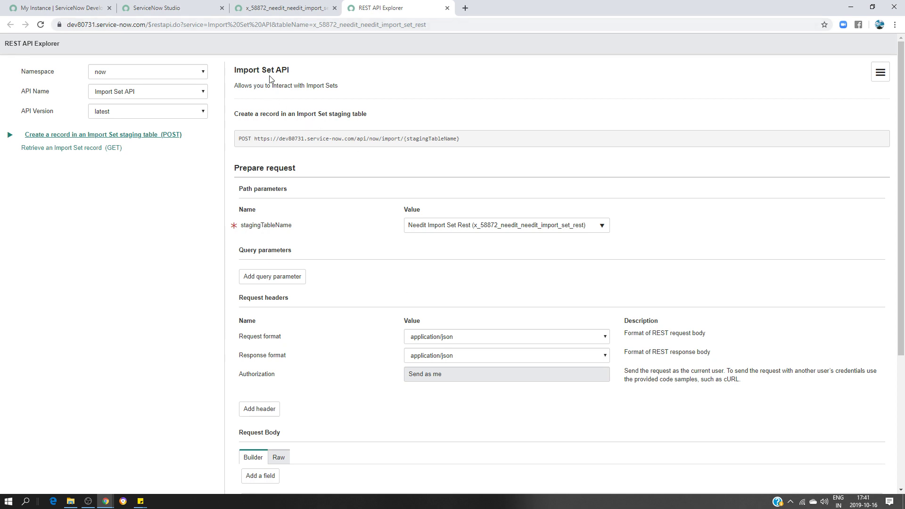
Add Short description, Requested for and When needed fields to the request body
{"action": "left_click_drag", "start_coordinate": [263, 140], "coordinate": [453, 142]}
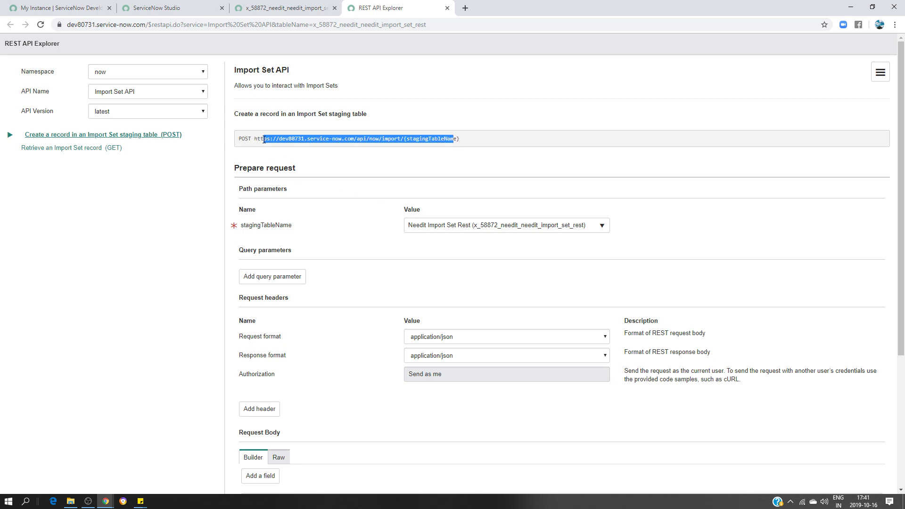
{"action": "scroll", "coordinate": [396, 211], "scroll_direction": "down", "scroll_amount": 5}
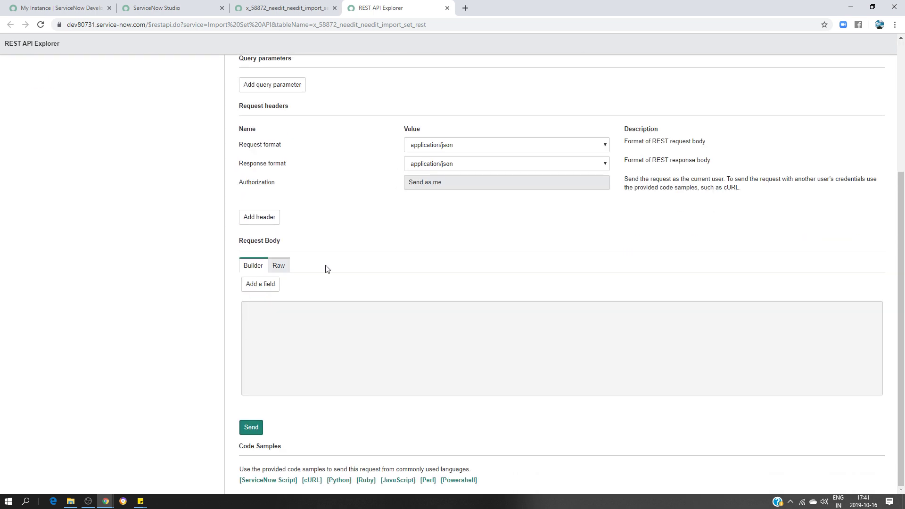
{"action": "left_click", "coordinate": [257, 285]}
{"action": "left_click", "coordinate": [363, 288]}
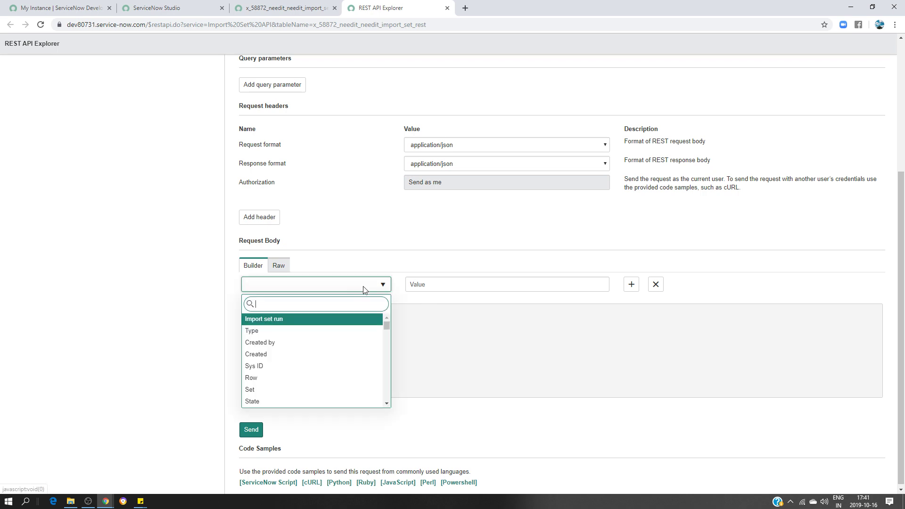
{"action": "type", "text": "shor"}
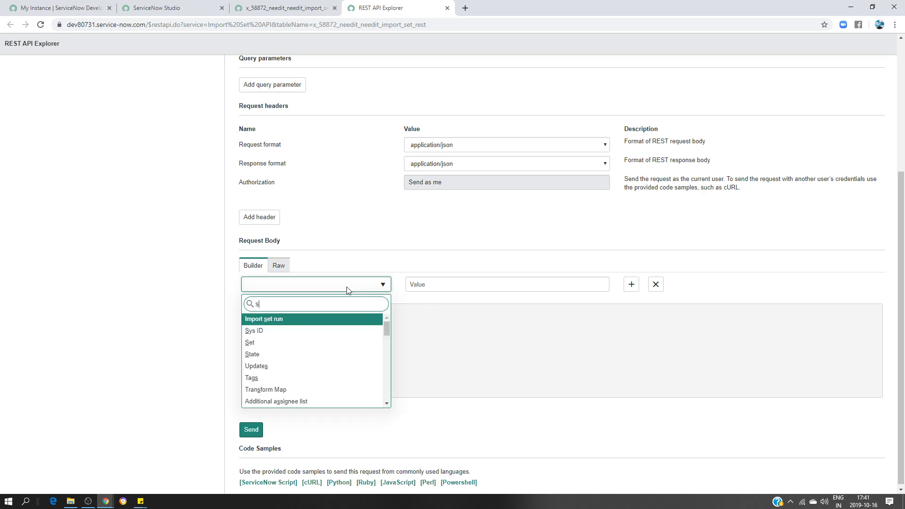
{"action": "left_click", "coordinate": [327, 320]}
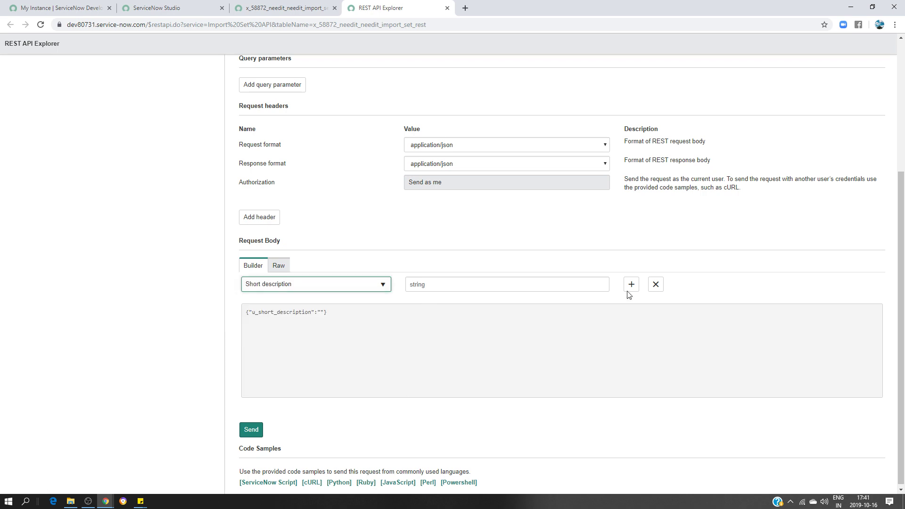
{"action": "left_click", "coordinate": [631, 284]}
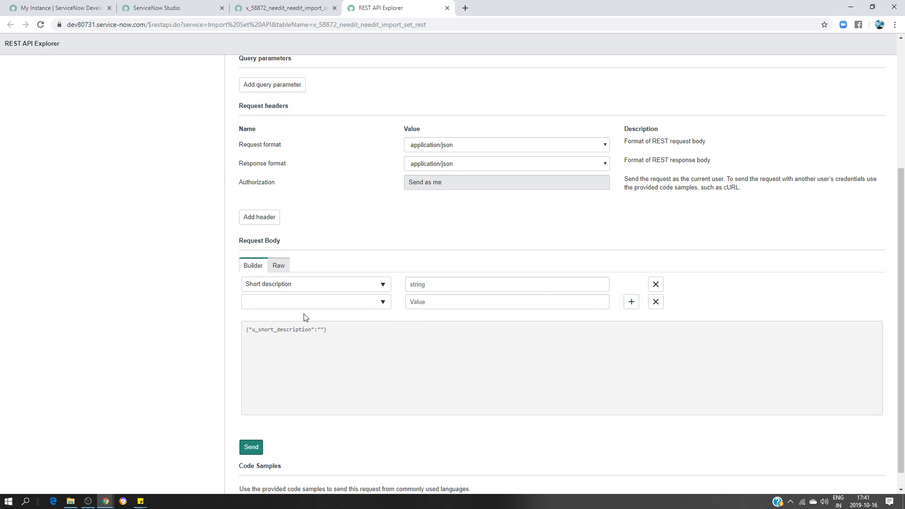
{"action": "left_click", "coordinate": [304, 305]}
{"action": "type", "text": "req"}
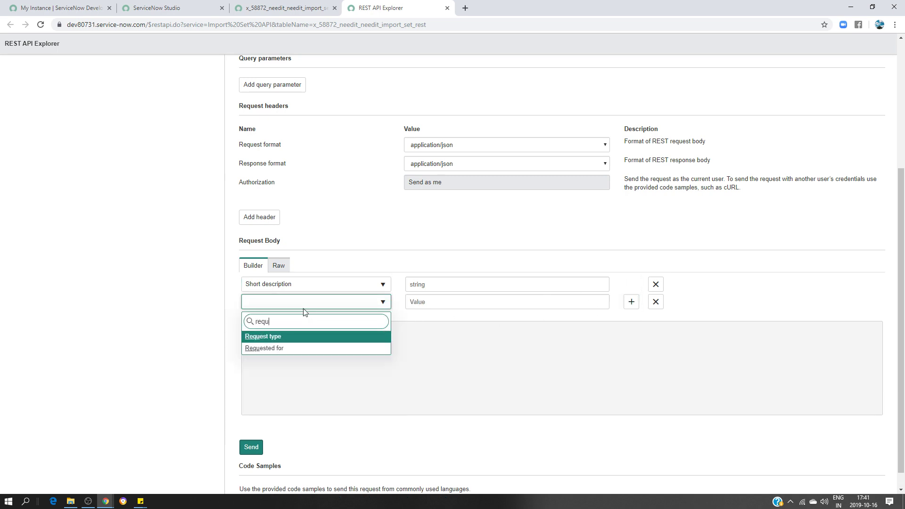
{"action": "type", "text": "u"}
{"action": "left_click", "coordinate": [280, 348]}
{"action": "left_click", "coordinate": [631, 302]}
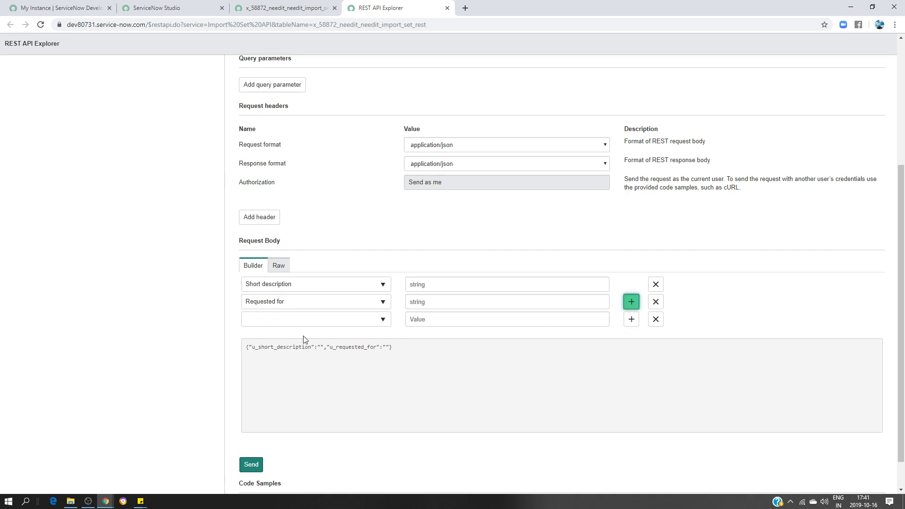
{"action": "left_click", "coordinate": [289, 323]}
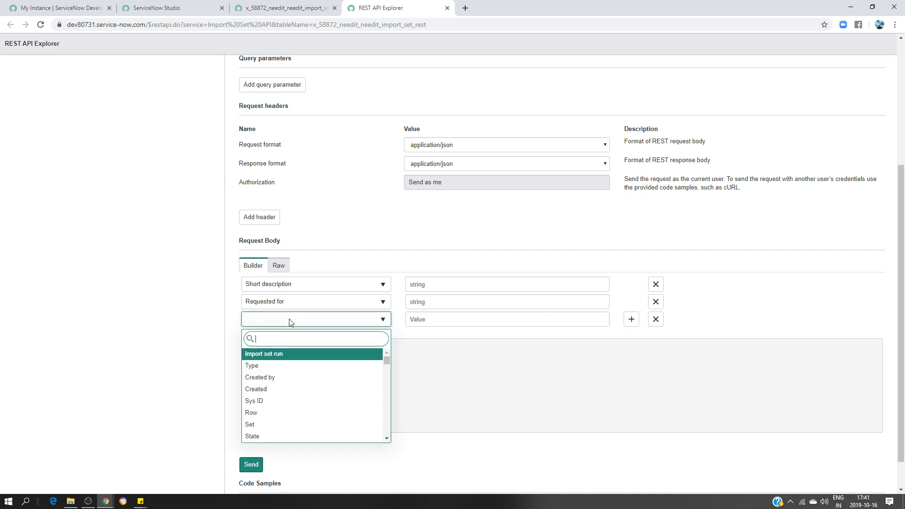
{"action": "type", "text": "wh"}
{"action": "left_click", "coordinate": [285, 366]}
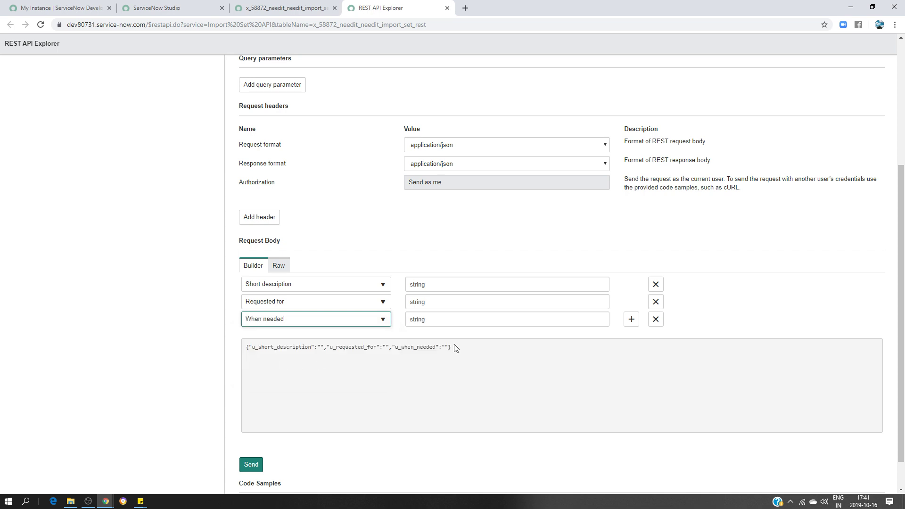
Fill Requested for with System administrator and Short description with 'Web Service Import Set Test.'
{"action": "mouse_move", "coordinate": [144, 505]}
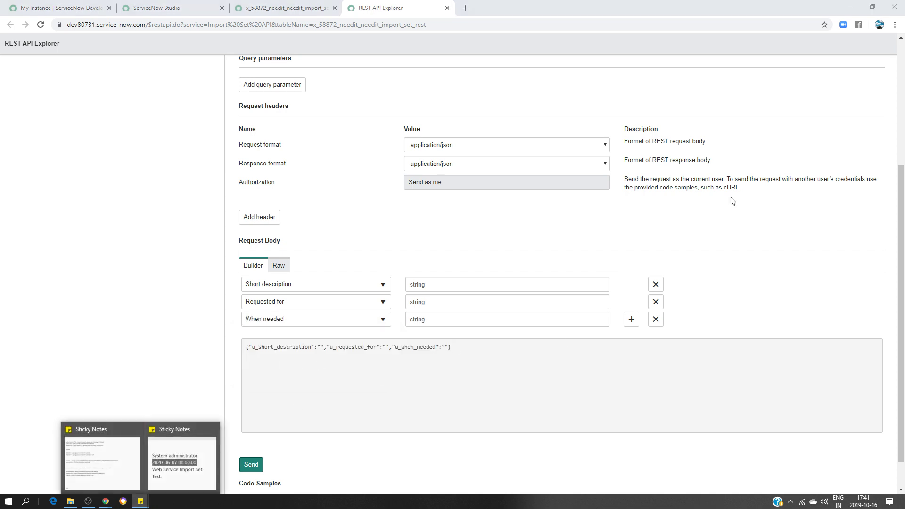
{"action": "left_click", "coordinate": [179, 452]}
{"action": "left_click_drag", "start_coordinate": [807, 200], "coordinate": [740, 198]}
{"action": "key", "text": "ctrl+c"}
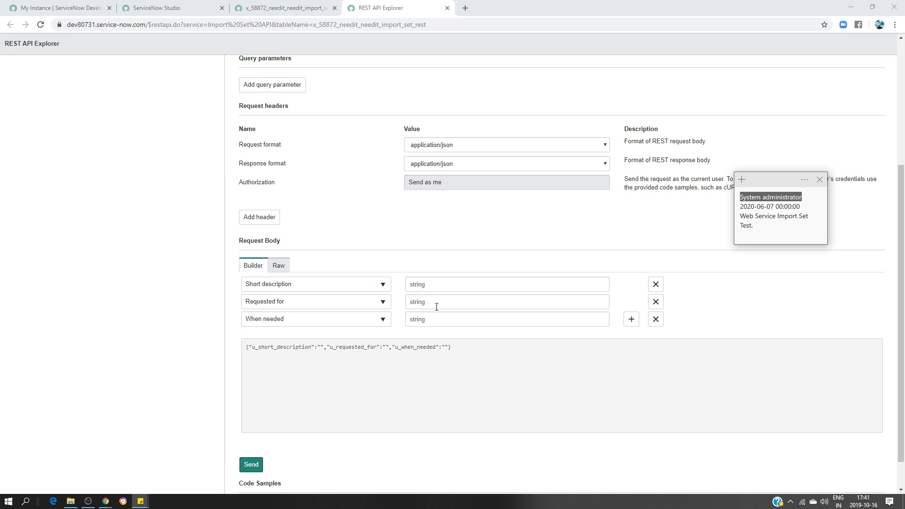
{"action": "left_click", "coordinate": [438, 307]}
{"action": "key", "text": "ctrl+v"}
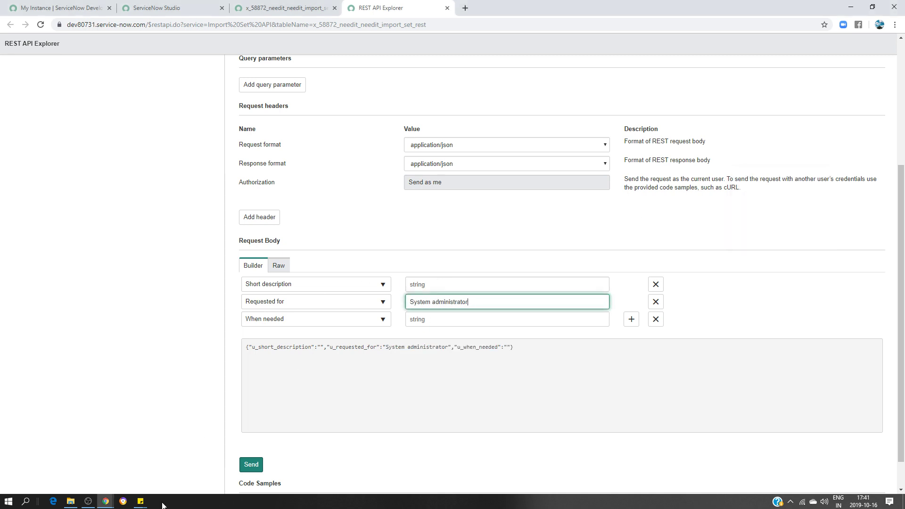
{"action": "mouse_move", "coordinate": [141, 501]}
{"action": "left_click", "coordinate": [178, 473]}
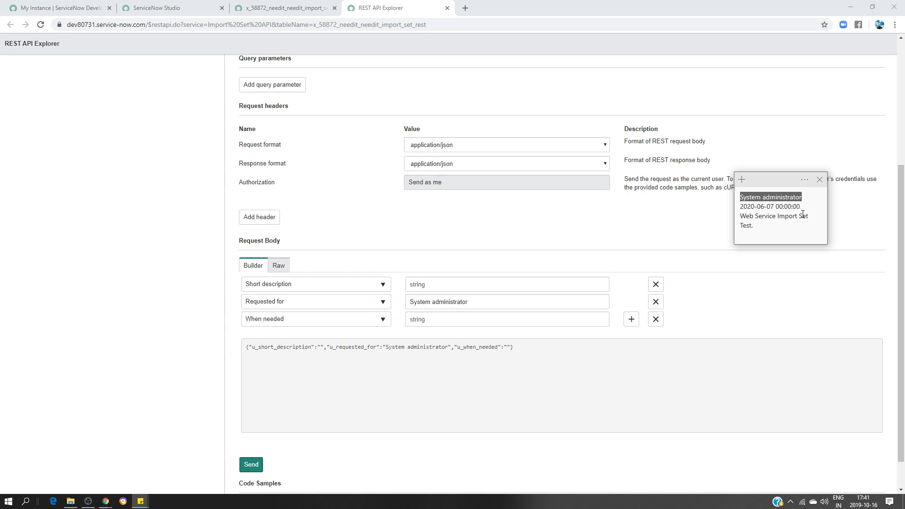
{"action": "left_click_drag", "start_coordinate": [776, 227], "coordinate": [733, 220]}
{"action": "key", "text": "ctrl+c"}
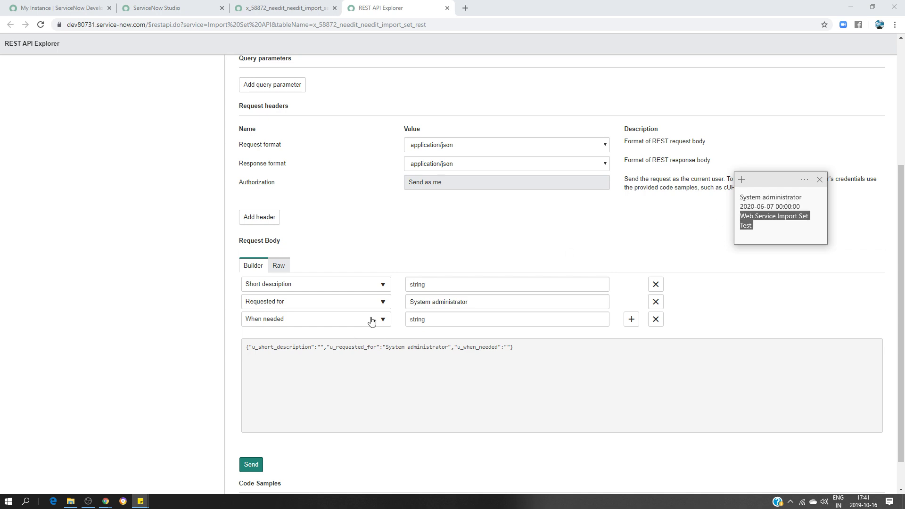
{"action": "left_click", "coordinate": [424, 281]}
{"action": "key", "text": "ctrl+v"}
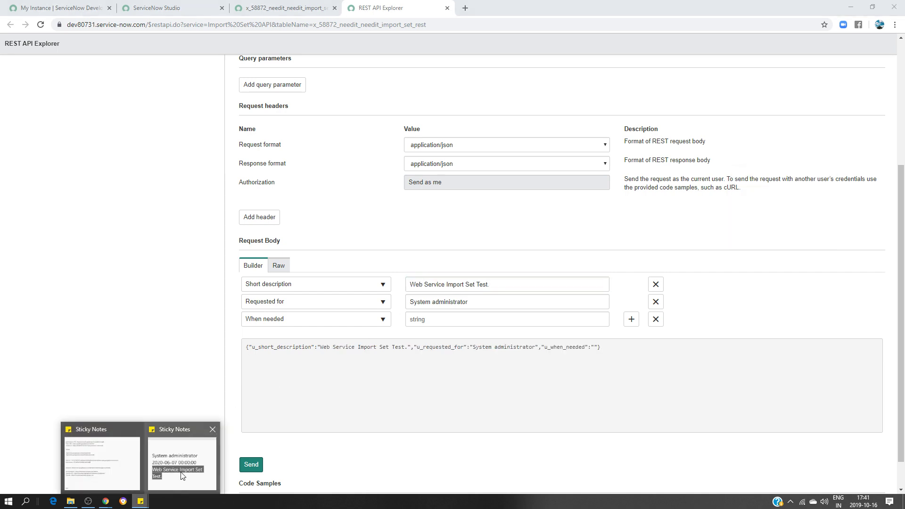
{"action": "left_click", "coordinate": [181, 475]}
{"action": "left_click_drag", "start_coordinate": [801, 206], "coordinate": [741, 207]}
{"action": "key", "text": "ctrl+c"}
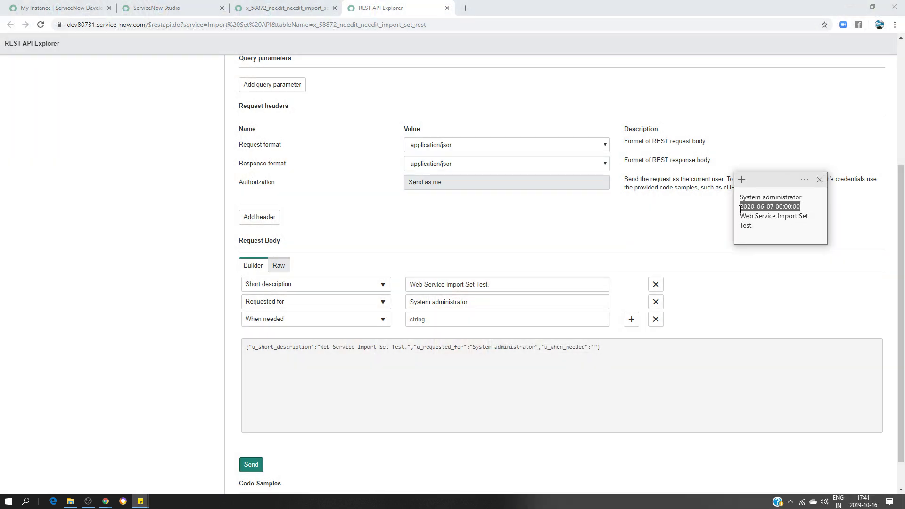
{"action": "left_click", "coordinate": [422, 318]}
{"action": "key", "text": "ctrl+v"}
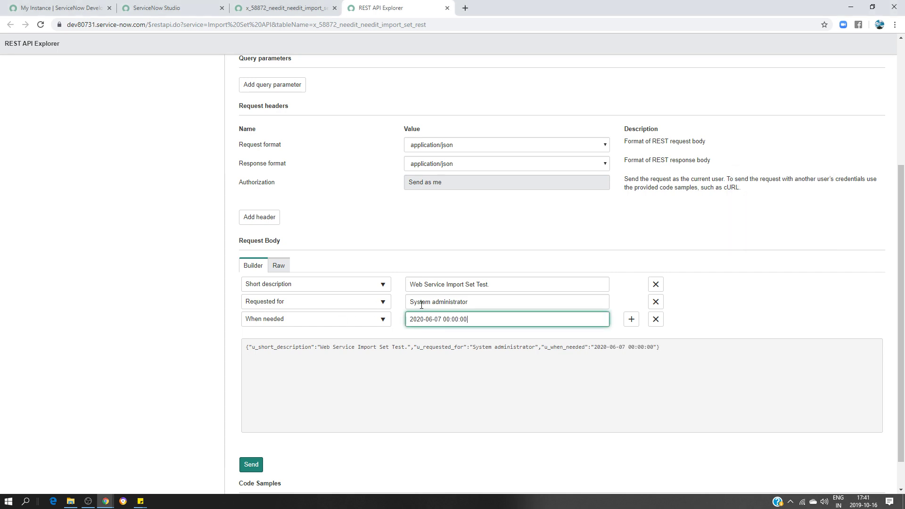
{"action": "scroll", "coordinate": [422, 321], "scroll_direction": "down", "scroll_amount": 1}
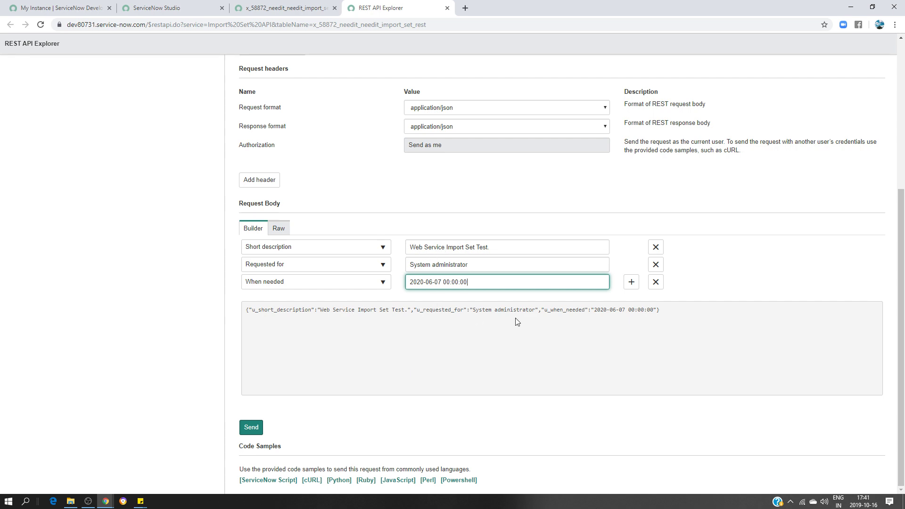
{"action": "scroll", "coordinate": [493, 322], "scroll_direction": "up", "scroll_amount": 5}
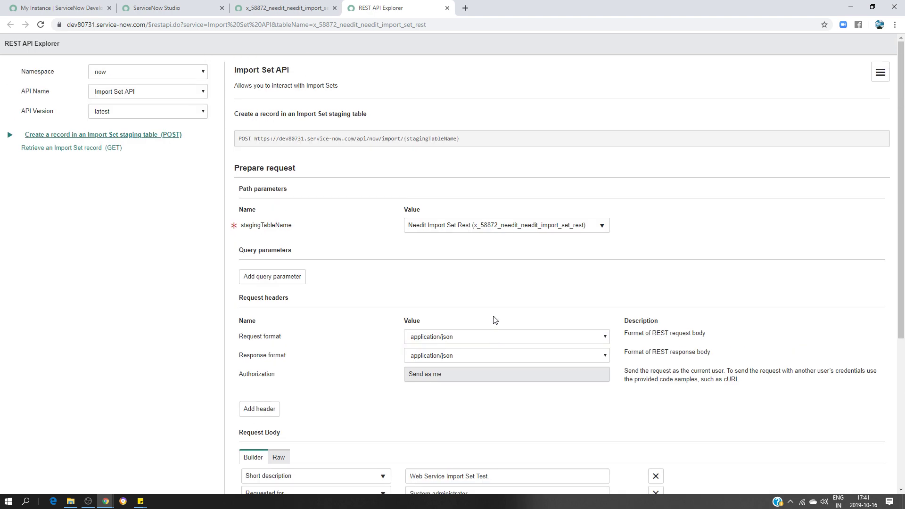
{"action": "scroll", "coordinate": [493, 321], "scroll_direction": "down", "scroll_amount": 5}
Send the POST and confirm it, getting 201 Created with NeedIt record NI002005
{"action": "left_click", "coordinate": [252, 431]}
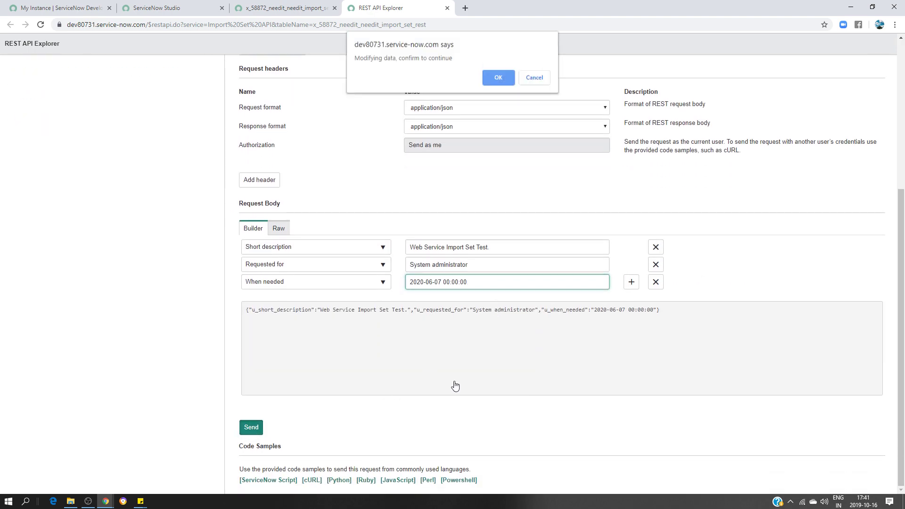
{"action": "left_click", "coordinate": [498, 78]}
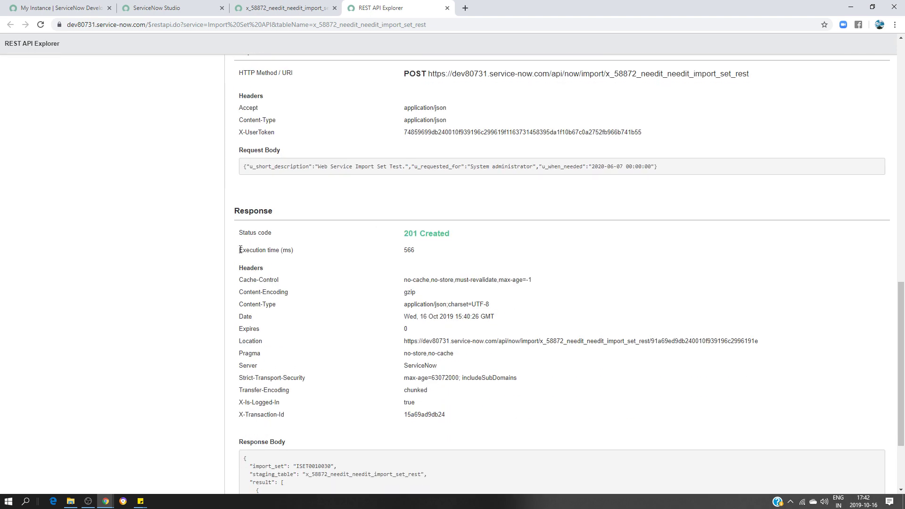
{"action": "scroll", "coordinate": [443, 268], "scroll_direction": "down", "scroll_amount": 3}
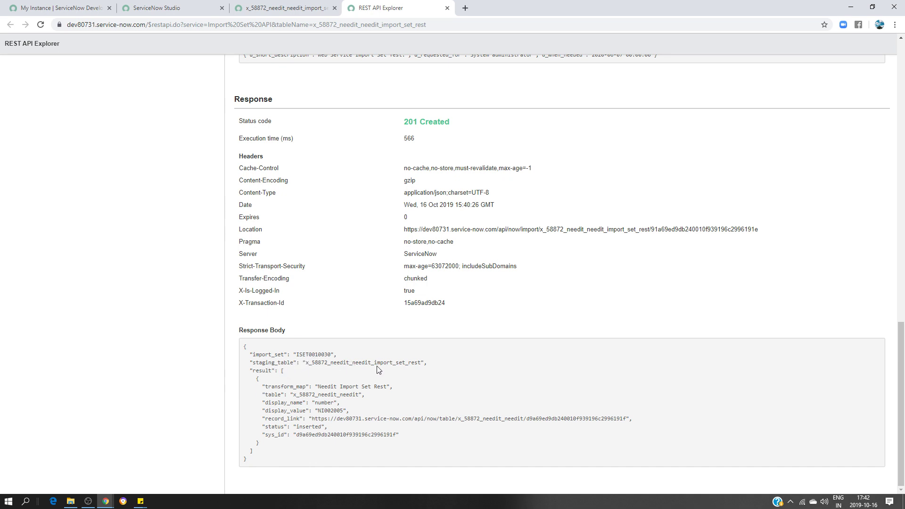
{"action": "triple_click", "coordinate": [325, 410]}
{"action": "left_click", "coordinate": [389, 397]}
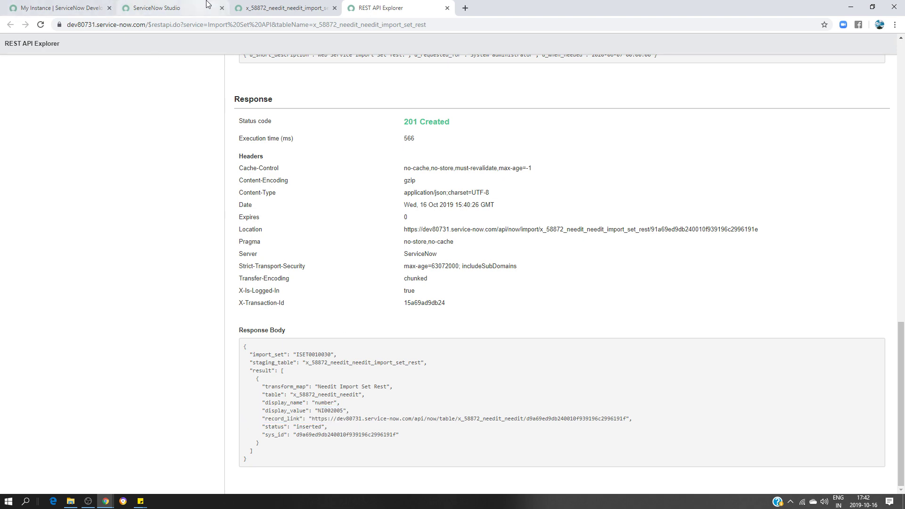
{"action": "left_click", "coordinate": [264, 8]}
{"action": "left_click", "coordinate": [150, 7]}
Verify NeedIt record NI002005 shows 'Web Service Import Set Test.' and a 2020-06-07 when-needed date
{"action": "left_click", "coordinate": [77, 5]}
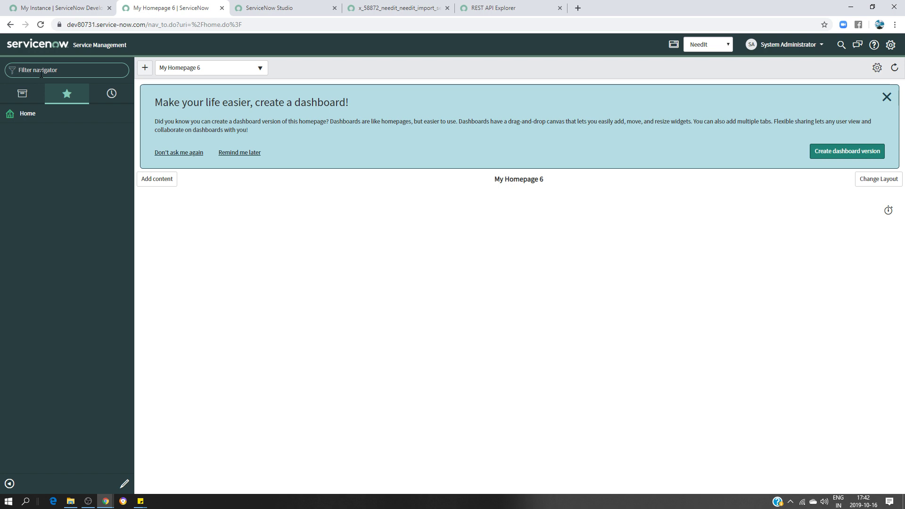
{"action": "type", "text": "need"}
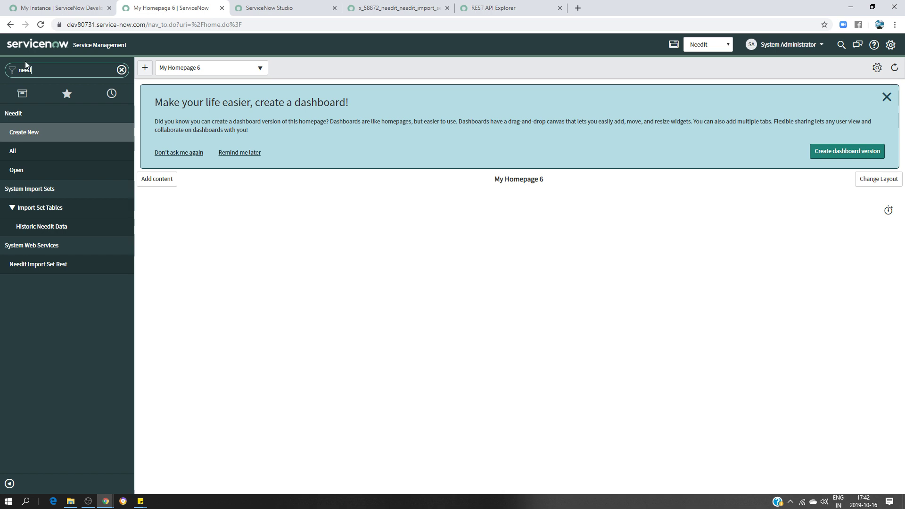
{"action": "left_click", "coordinate": [39, 152]}
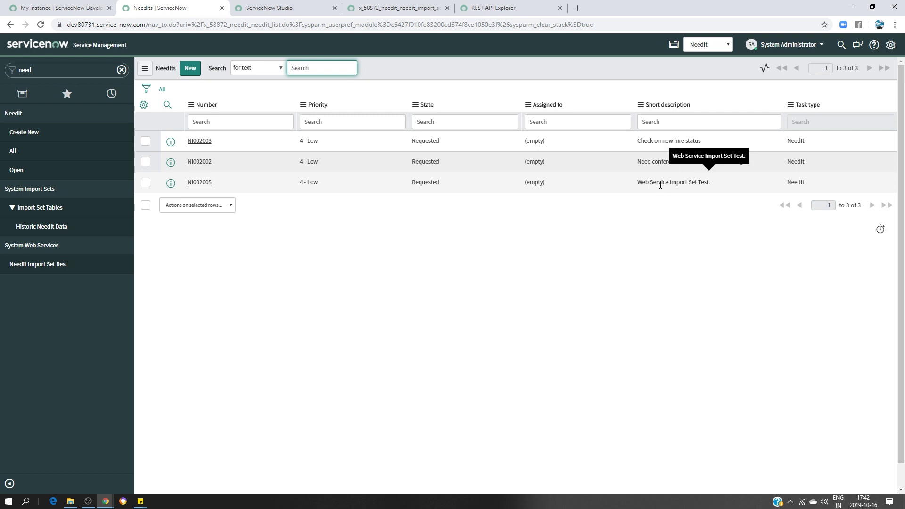
{"action": "left_click", "coordinate": [206, 183]}
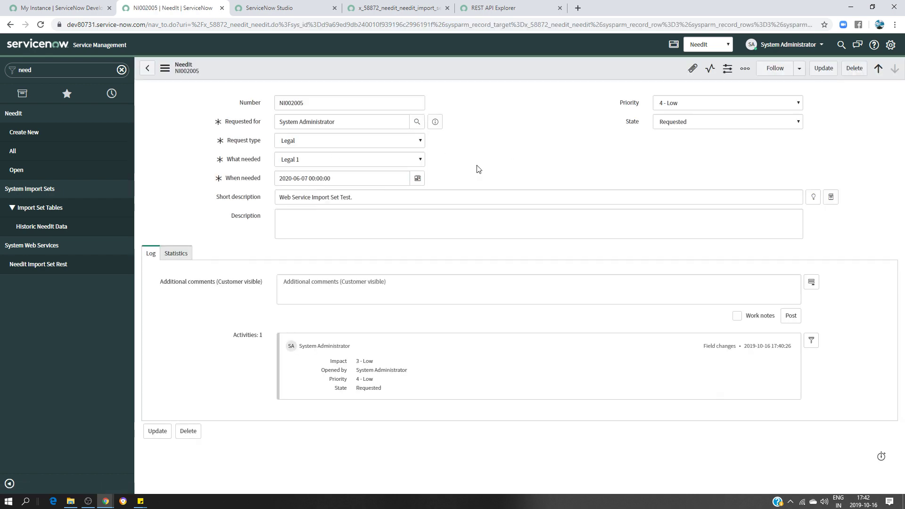
{"action": "left_click", "coordinate": [305, 178]}
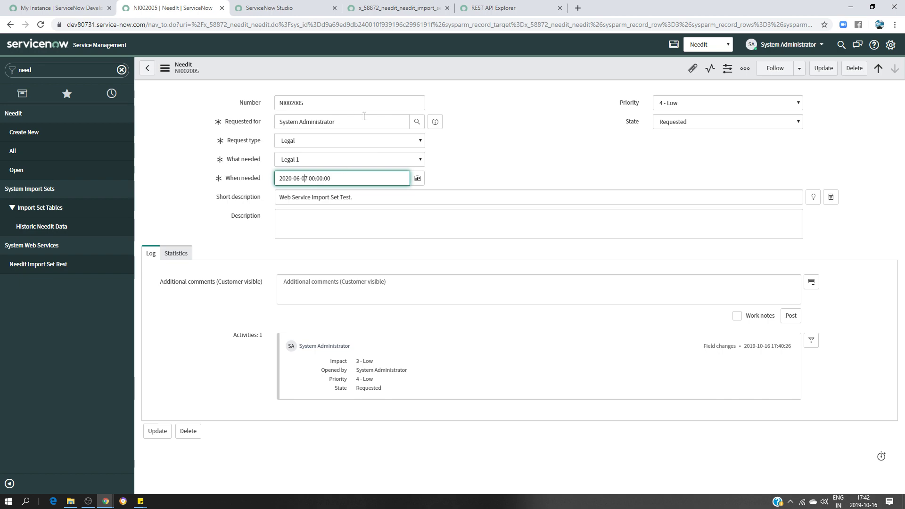
{"action": "left_click", "coordinate": [502, 10]}
Change When needed to 2024-06-07 and the short description to 'Web Service Import.'
{"action": "scroll", "coordinate": [535, 292], "scroll_direction": "up", "scroll_amount": 10}
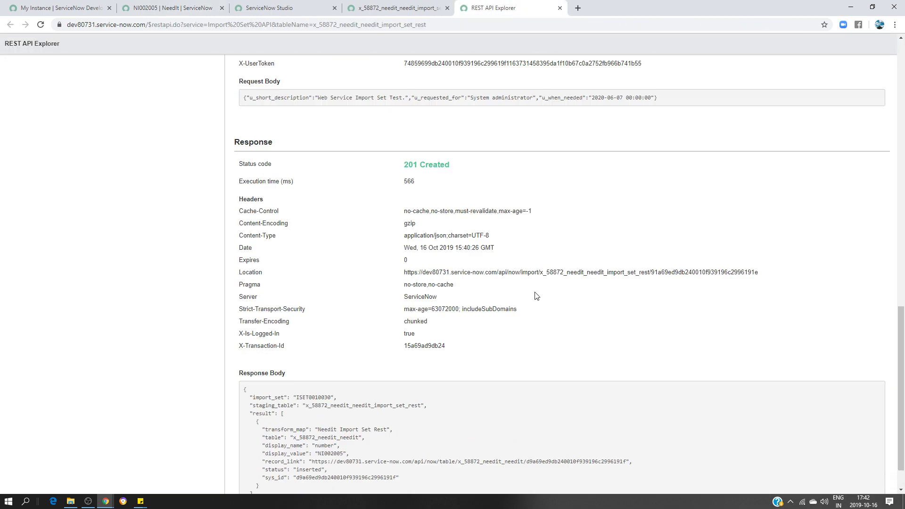
{"action": "scroll", "coordinate": [535, 285], "scroll_direction": "up", "scroll_amount": 3}
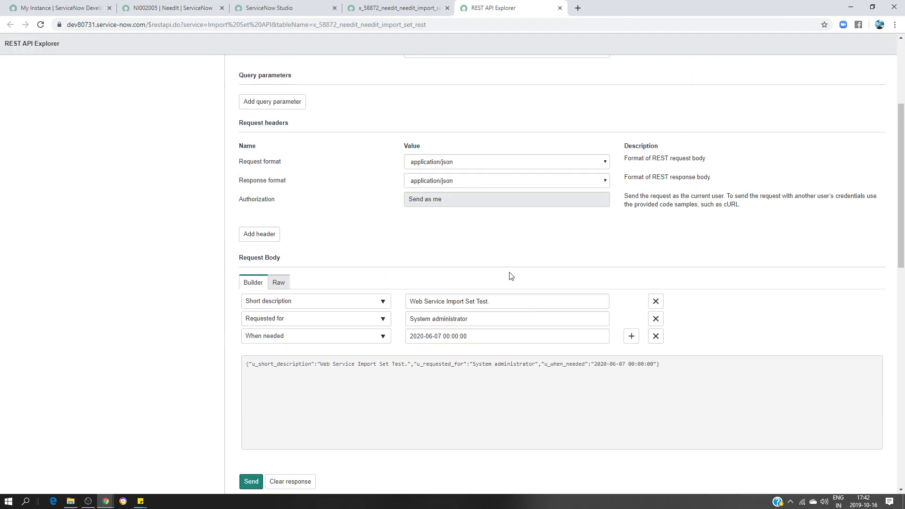
{"action": "left_click", "coordinate": [422, 336]}
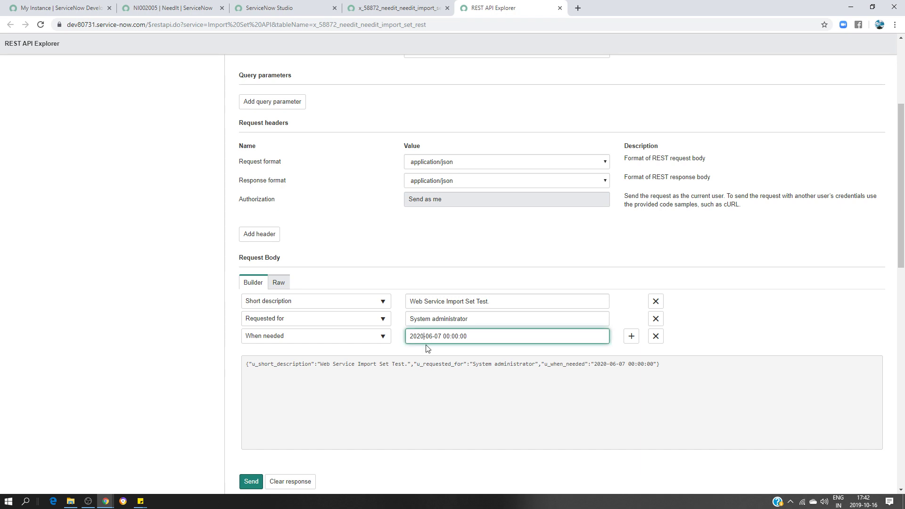
{"action": "key", "text": "BackSpace"}
{"action": "type", "text": "7"}
{"action": "key", "text": "BackSpace"}
{"action": "type", "text": "2"}
{"action": "key", "text": "Delete"}
{"action": "type", "text": "4"}
{"action": "left_click", "coordinate": [495, 301]}
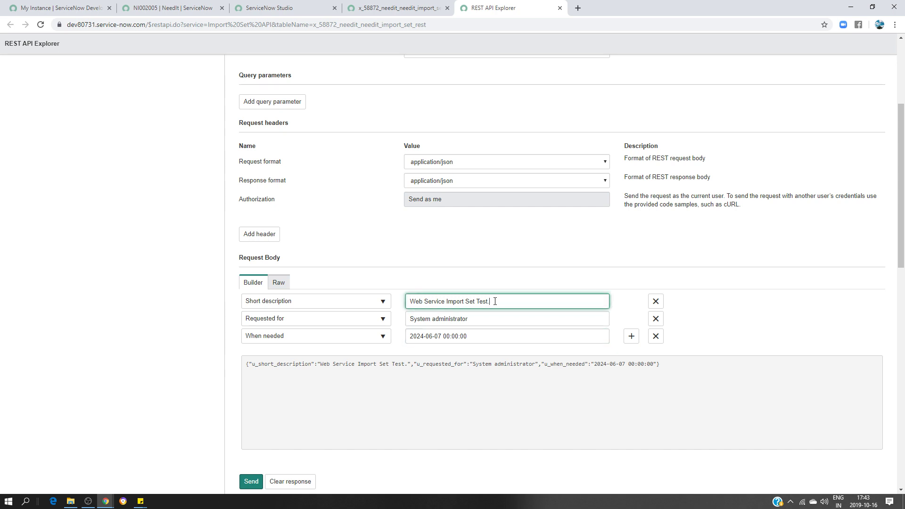
{"action": "key", "text": "BackSpace"}
{"action": "key", "text": "BackSpace"}
{"action": "key", "text": "BackSpace"}
{"action": "key", "text": "BackSpace"}
{"action": "key", "text": "BackSpace"}
{"action": "key", "text": "BackSpace"}
{"action": "key", "text": "BackSpace"}
{"action": "key", "text": "BackSpace"}
{"action": "key", "text": "BackSpace"}
{"action": "key", "text": "BackSpace"}
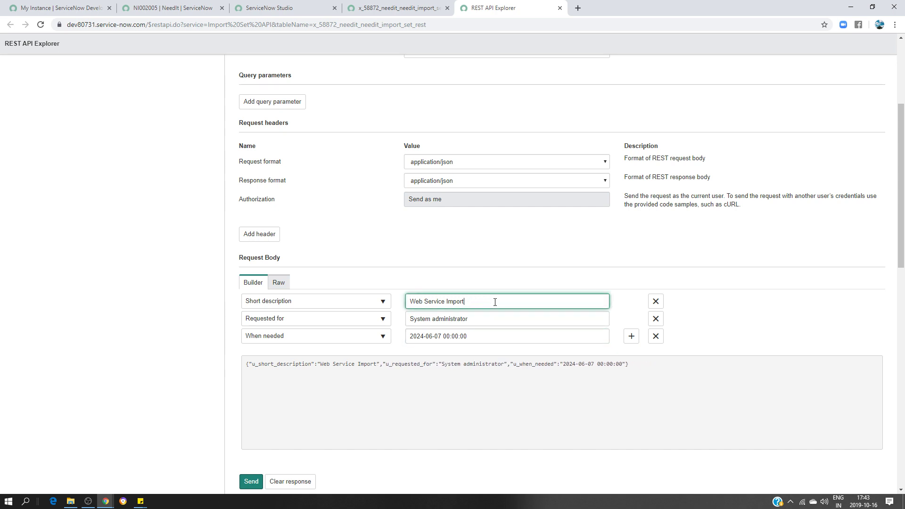
{"action": "type", "text": "."}
Send the updated POST request and confirm it, returning 201 Created
{"action": "scroll", "coordinate": [499, 283], "scroll_direction": "down", "scroll_amount": 1}
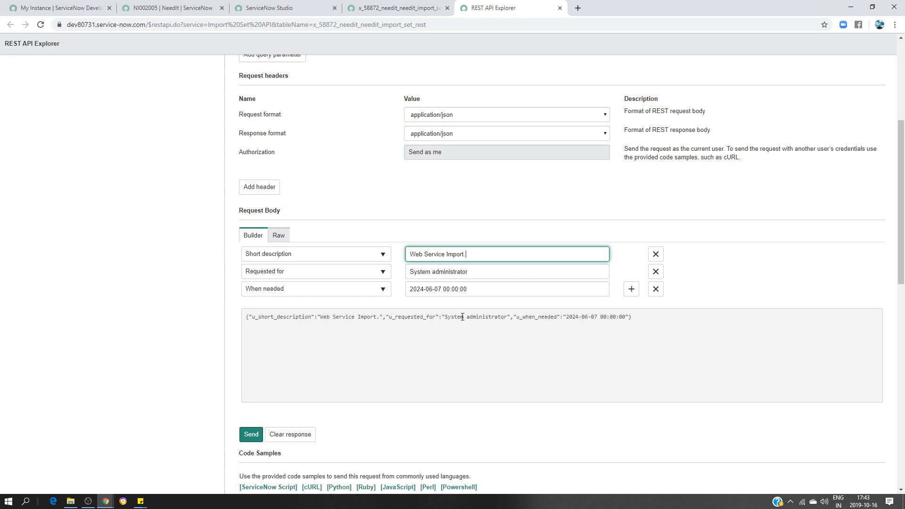
{"action": "scroll", "coordinate": [440, 335], "scroll_direction": "down", "scroll_amount": 2}
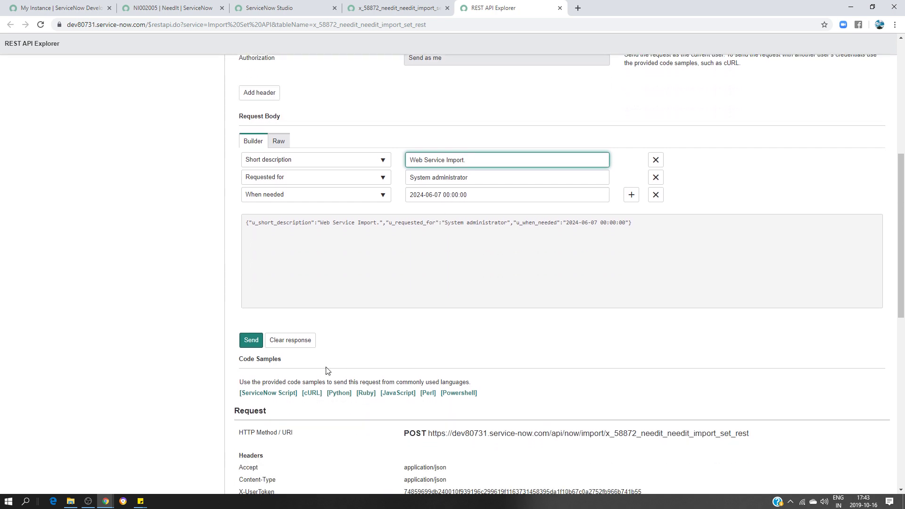
{"action": "left_click", "coordinate": [252, 344]}
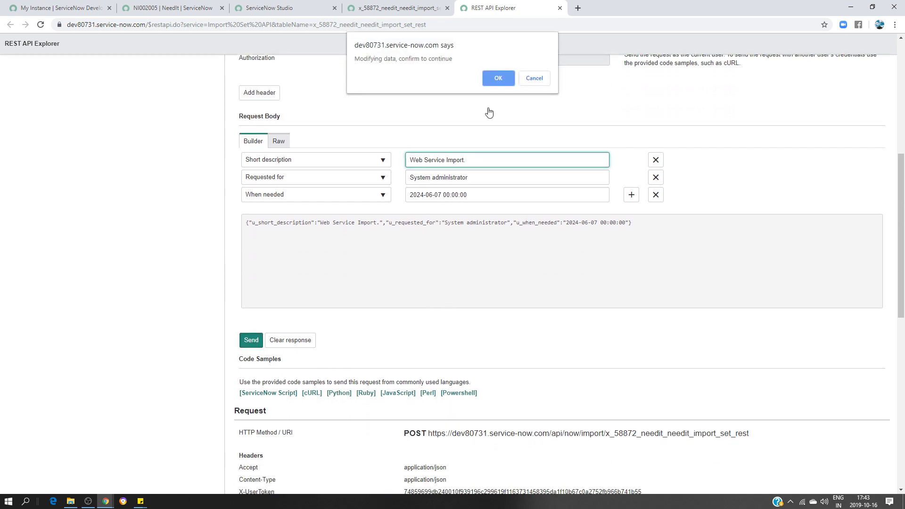
{"action": "left_click", "coordinate": [498, 80]}
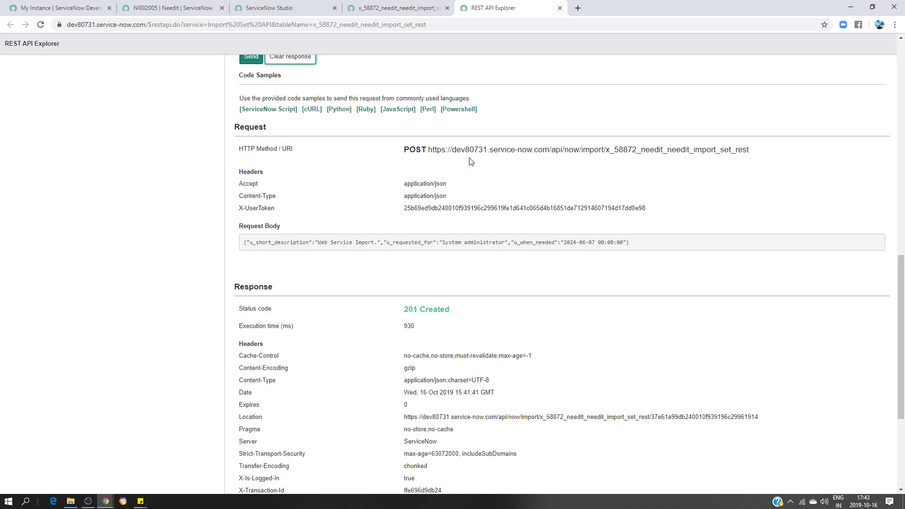
Open the new NeedIt record NI002006 from the refreshed NeedIt > All list
{"action": "left_click", "coordinate": [162, 11]}
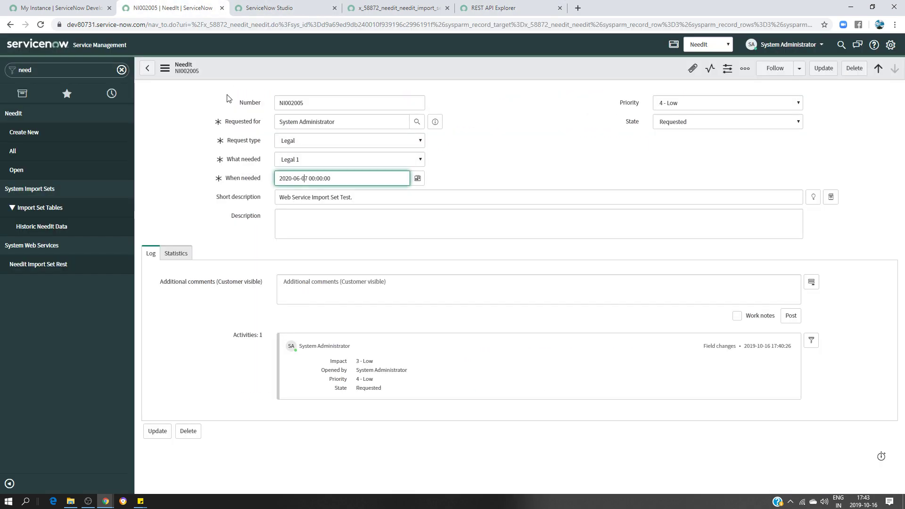
{"action": "left_click", "coordinate": [33, 152]}
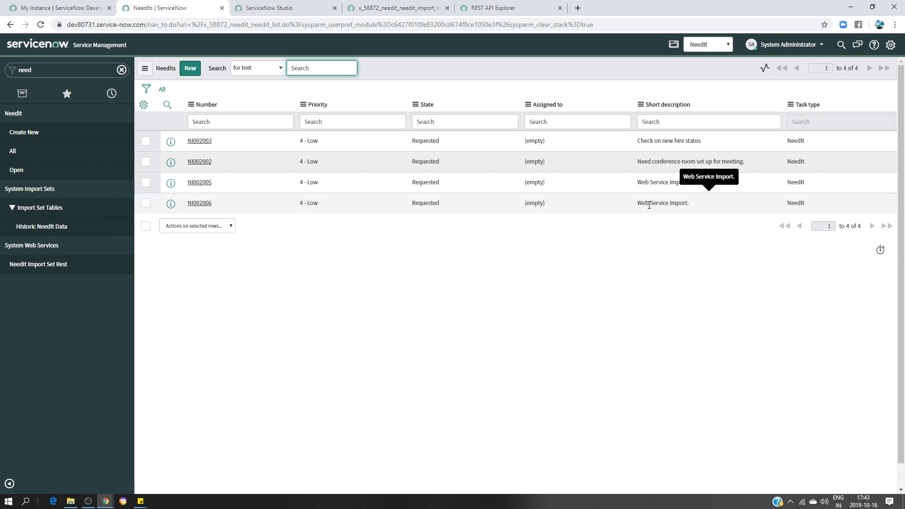
{"action": "left_click", "coordinate": [208, 204]}
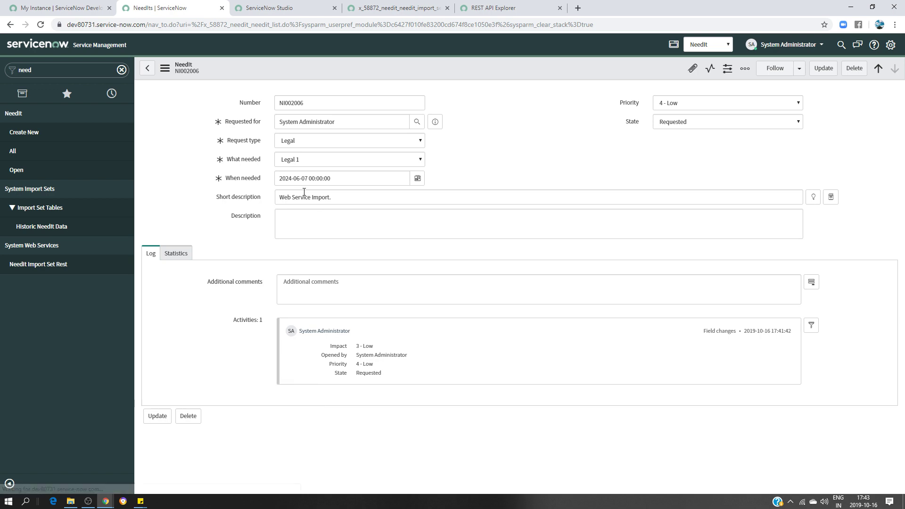